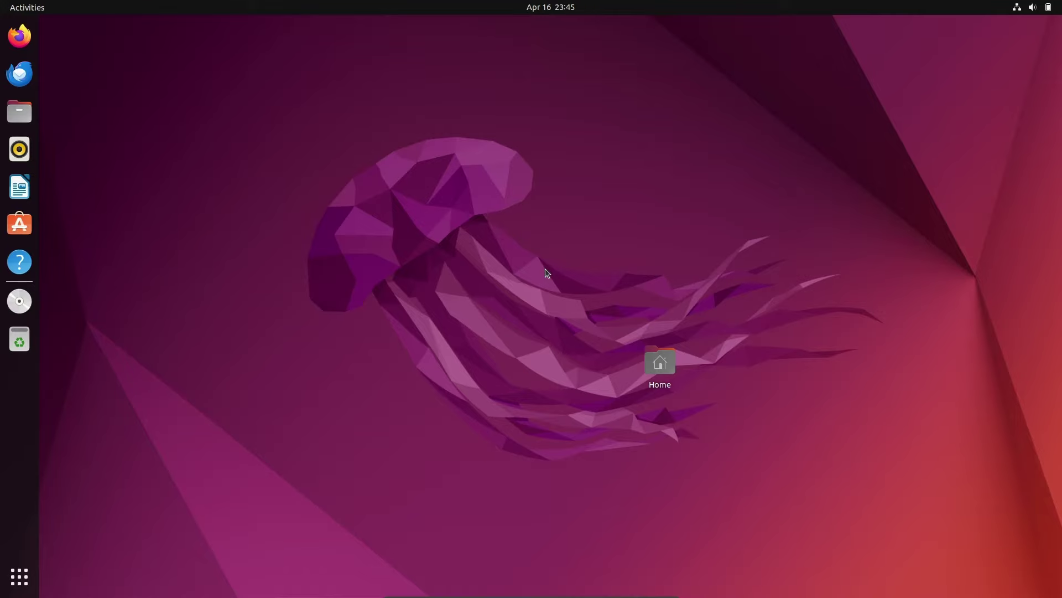
Search Google for 'waydroid' in Firefox and open the official waydro.id website.
left_click(20, 35)
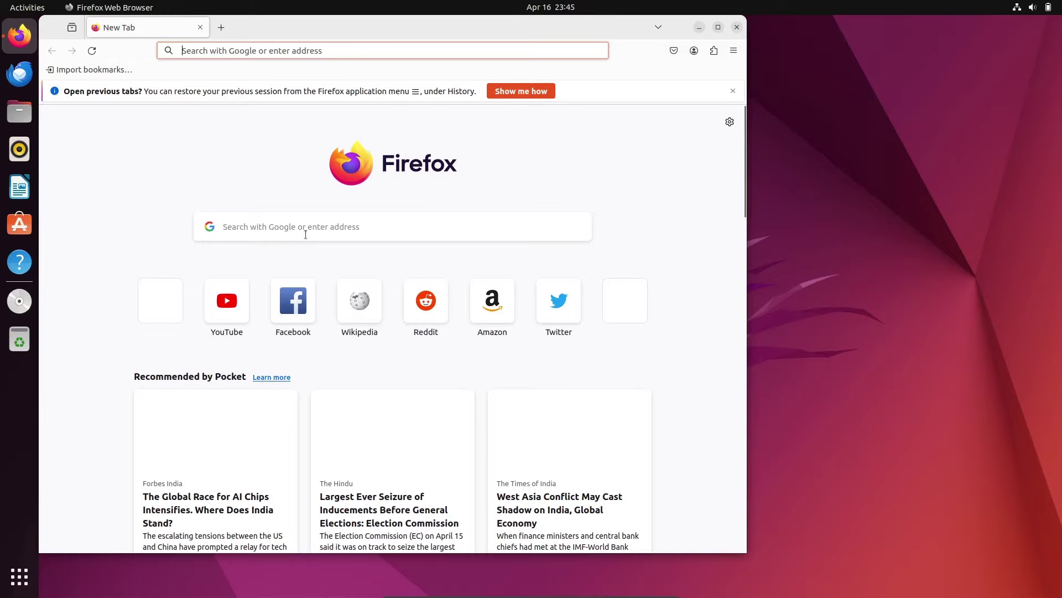
left_click(318, 225)
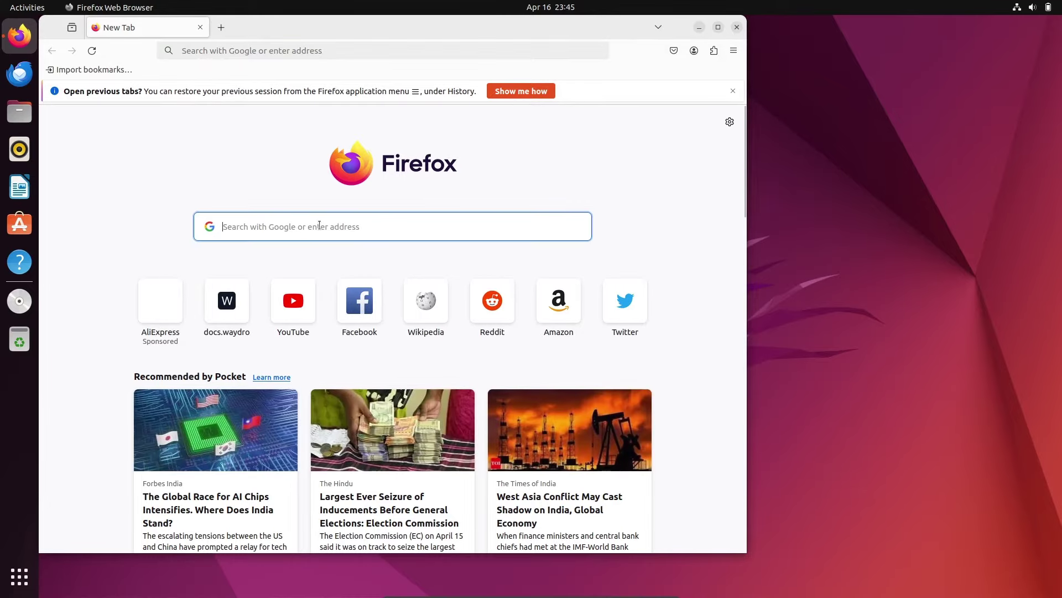
type("waydr")
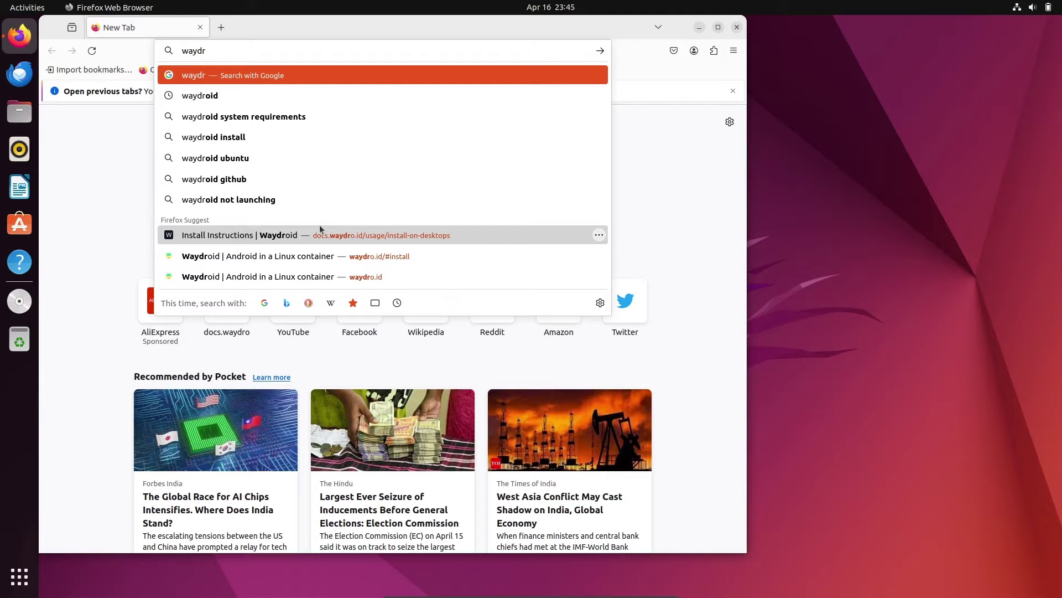
key("Down")
key("Return")
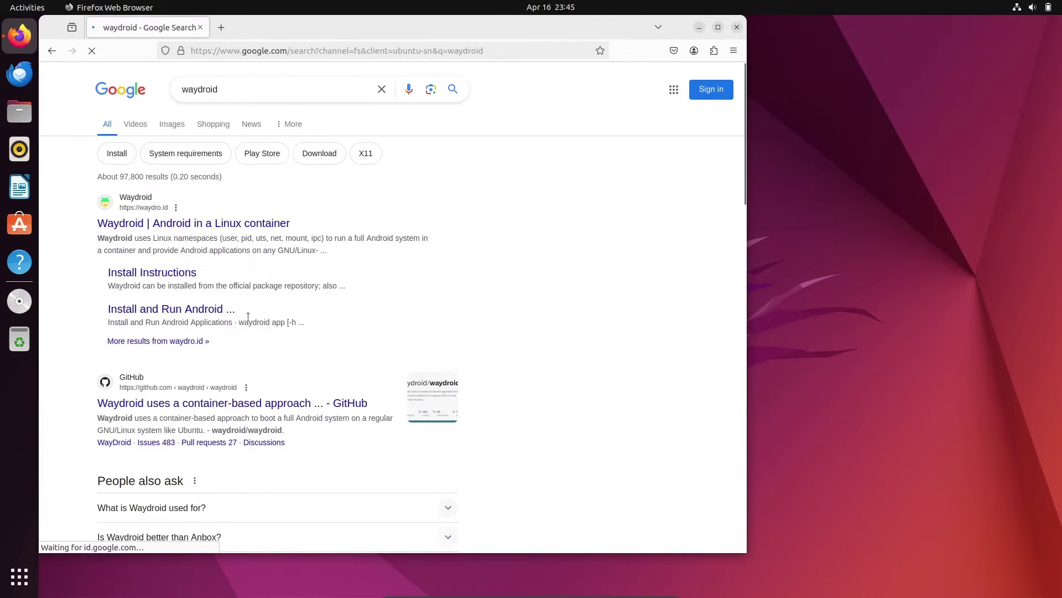
left_click(198, 224)
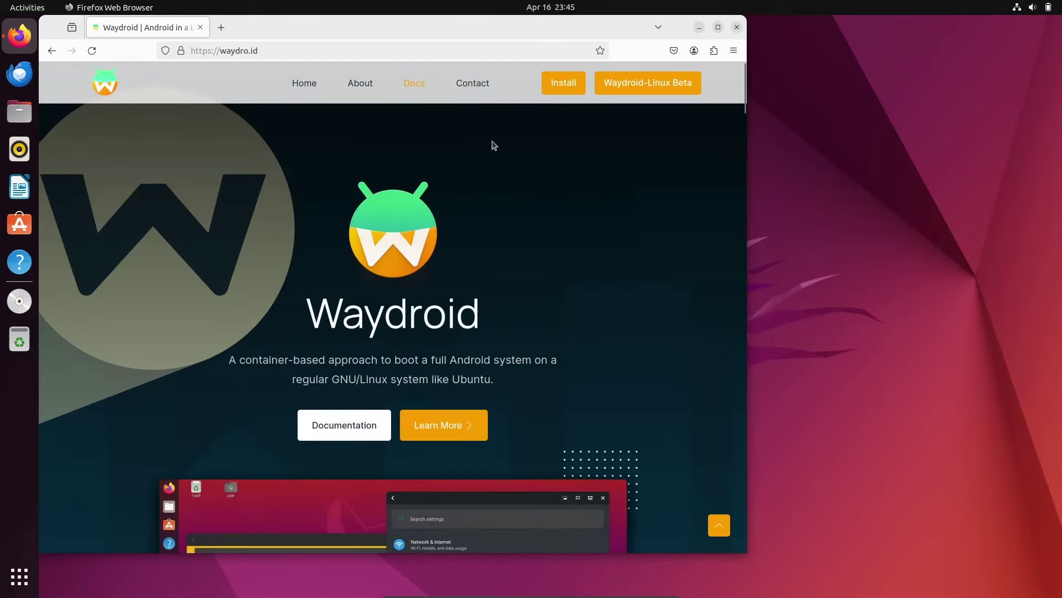
Go to the Quick Install Reference and open the linked 'docs' page in a new tab.
left_click(559, 86)
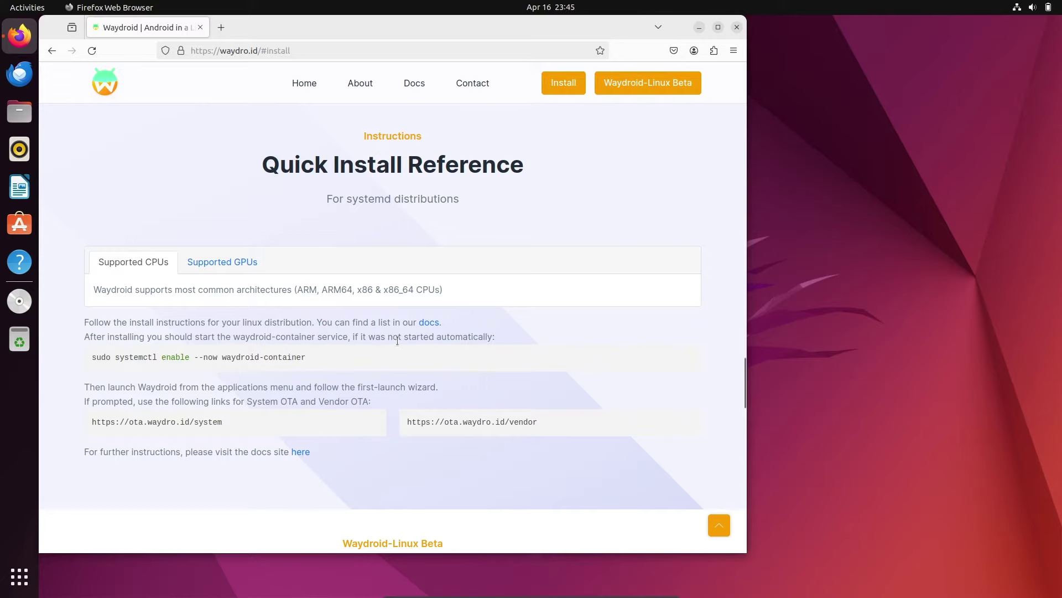
right_click(430, 325)
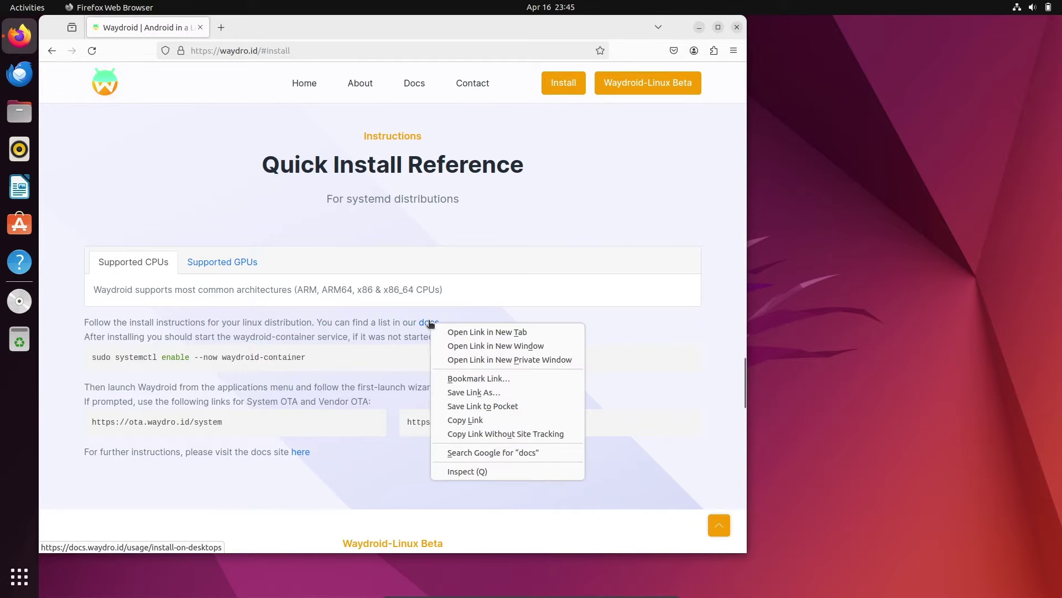
left_click(479, 332)
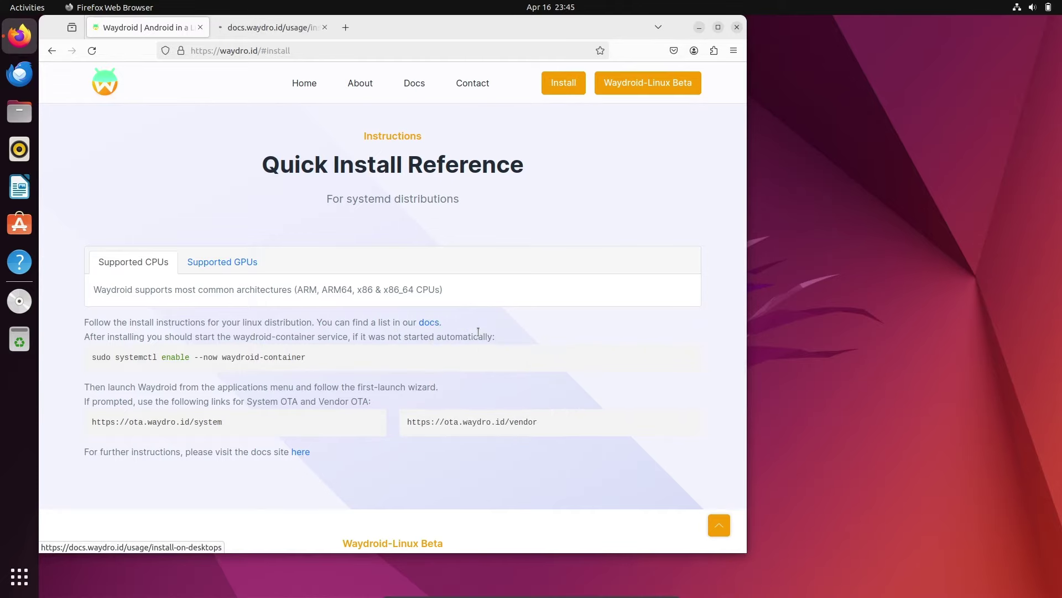
Show the Install Instructions page with the Ubuntu/Debian and derivatives section.
left_click(275, 29)
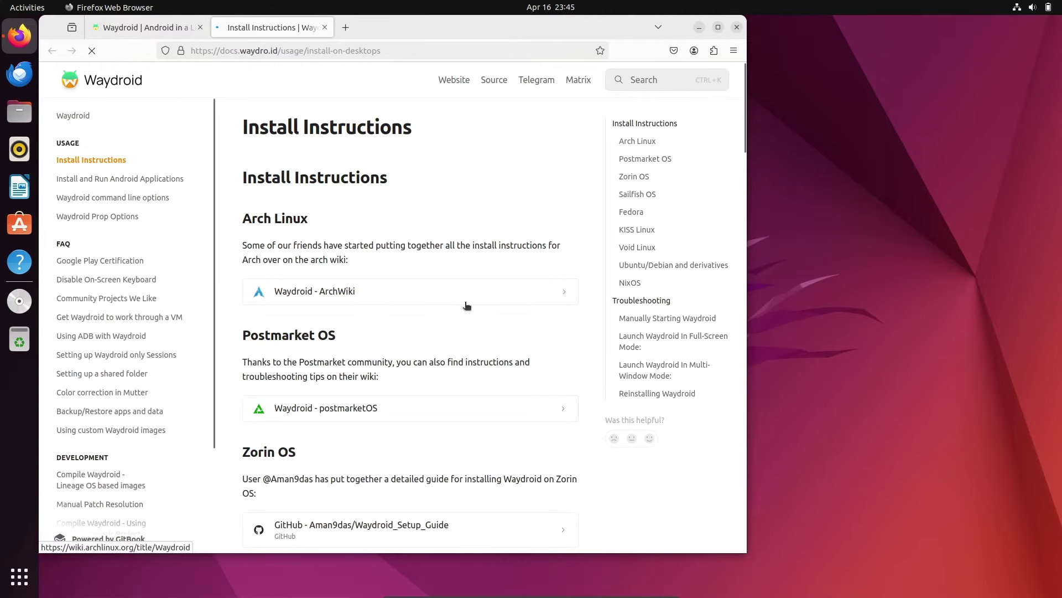
scroll(374, 406, "down", 1)
scroll(374, 406, "down", 3)
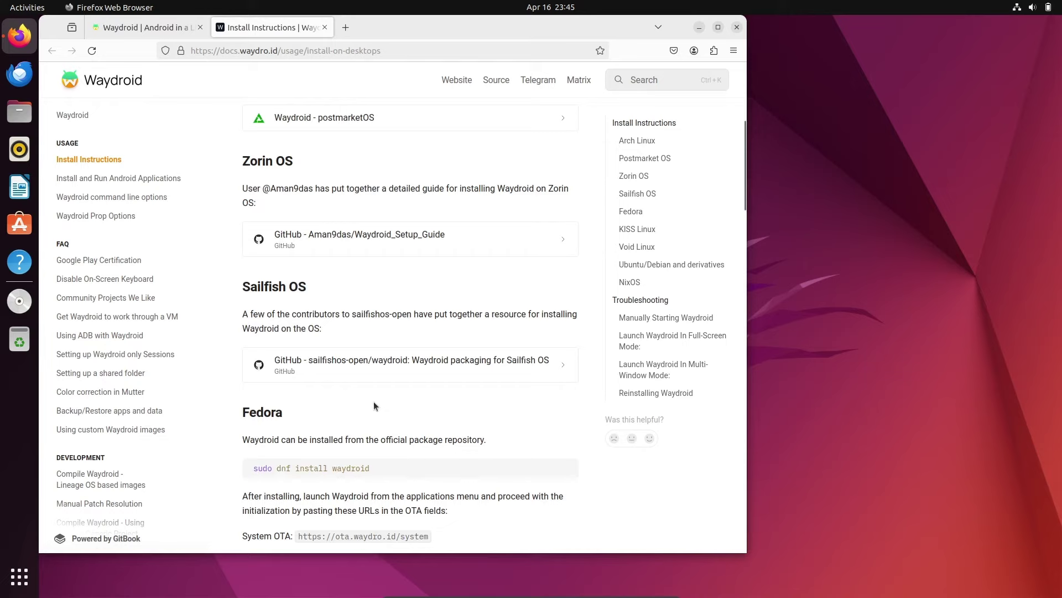
scroll(374, 406, "down", 1)
scroll(336, 436, "down", 2)
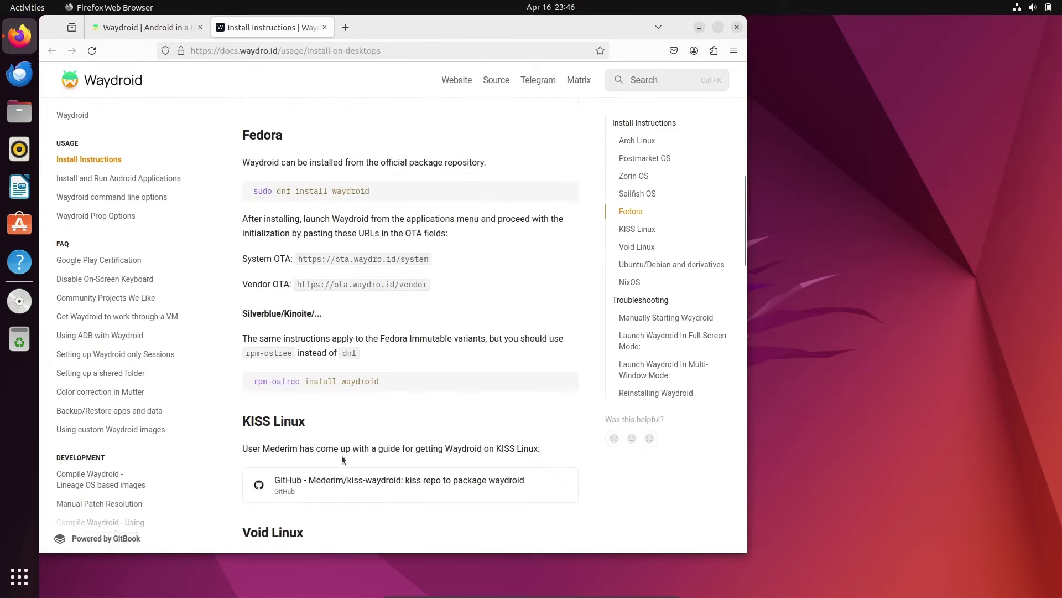
scroll(341, 456, "down", 5)
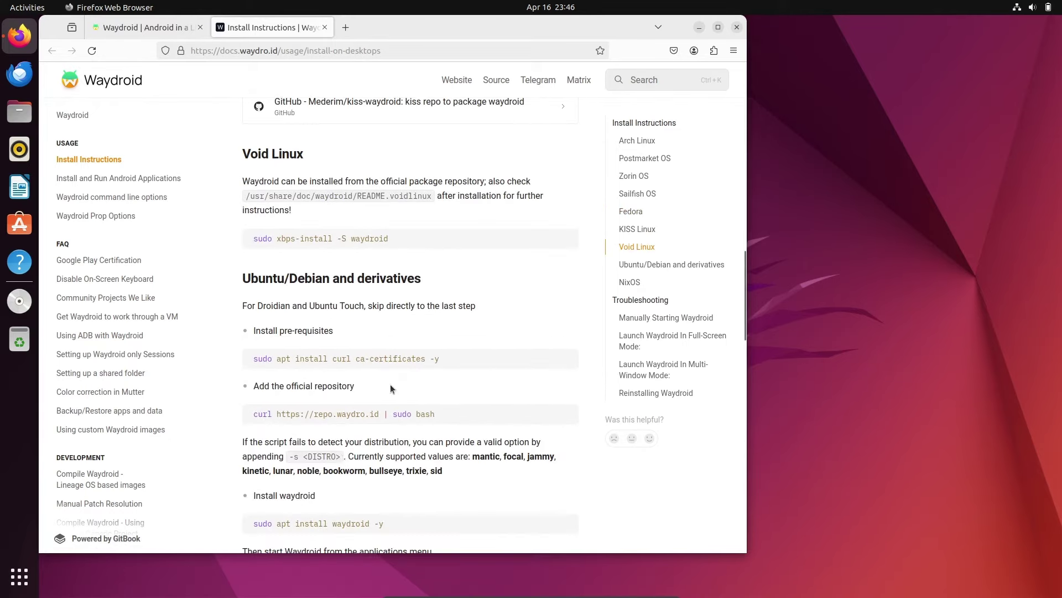
scroll(391, 384, "down", 3)
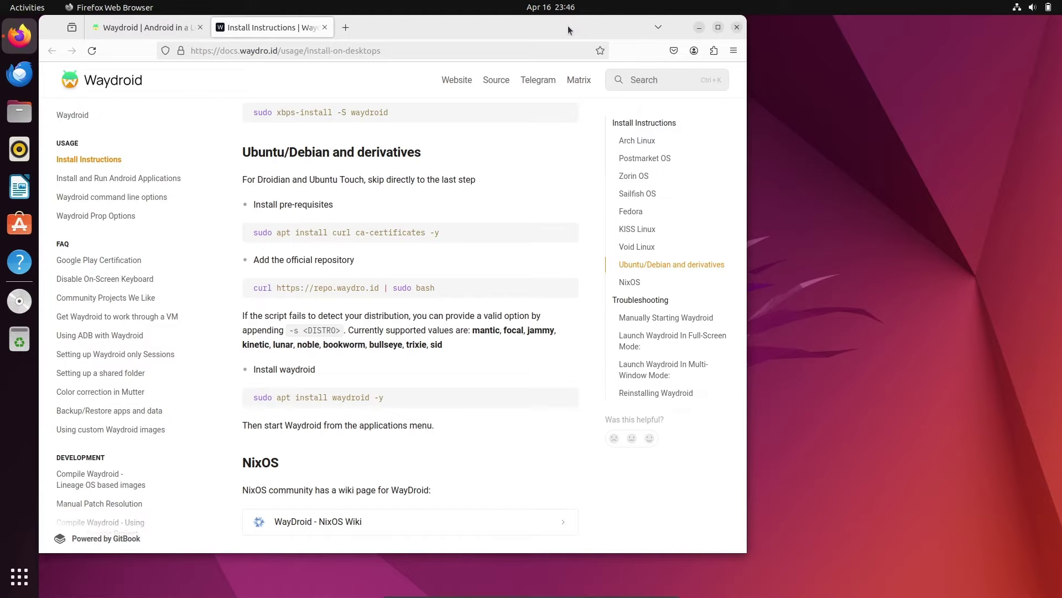
Open Terminal from the app grid and place it beside the Firefox docs window.
left_click_drag(568, 26, 883, 30)
left_click(20, 576)
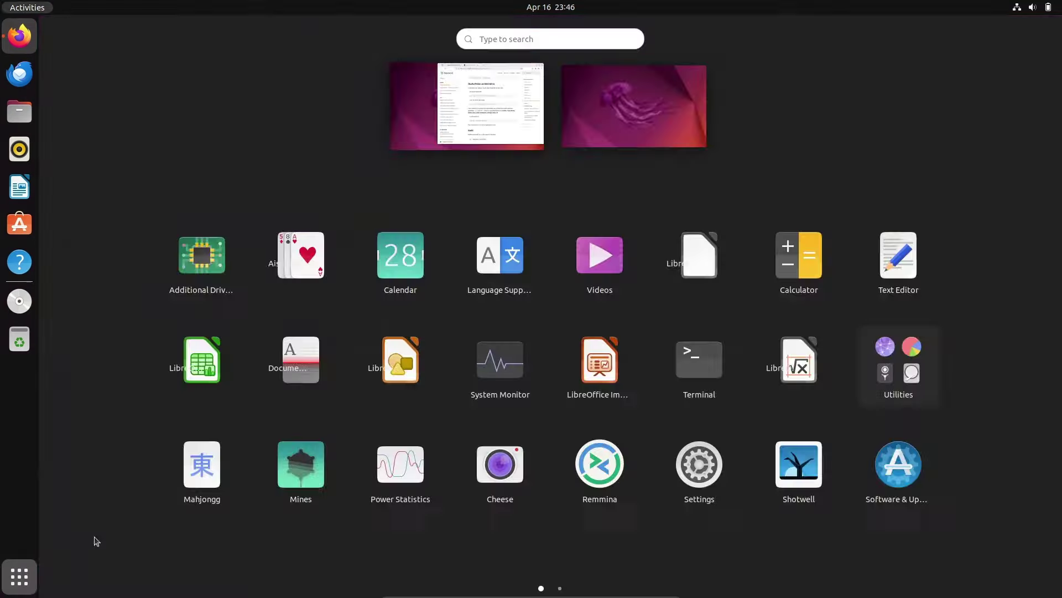
left_click(354, 197)
left_click_drag(354, 196, 461, 195)
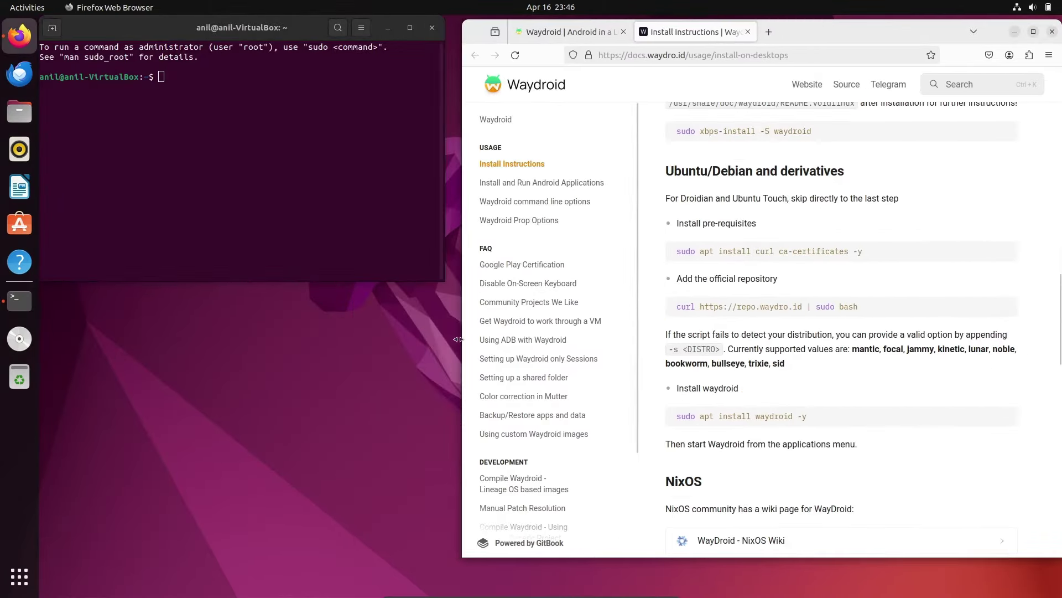
Run 'sudo apt install curl ca-certificates -y' with the sudo password.
left_click(192, 115)
type("sudo apt install curl ca-certificates -y")
key("Return")
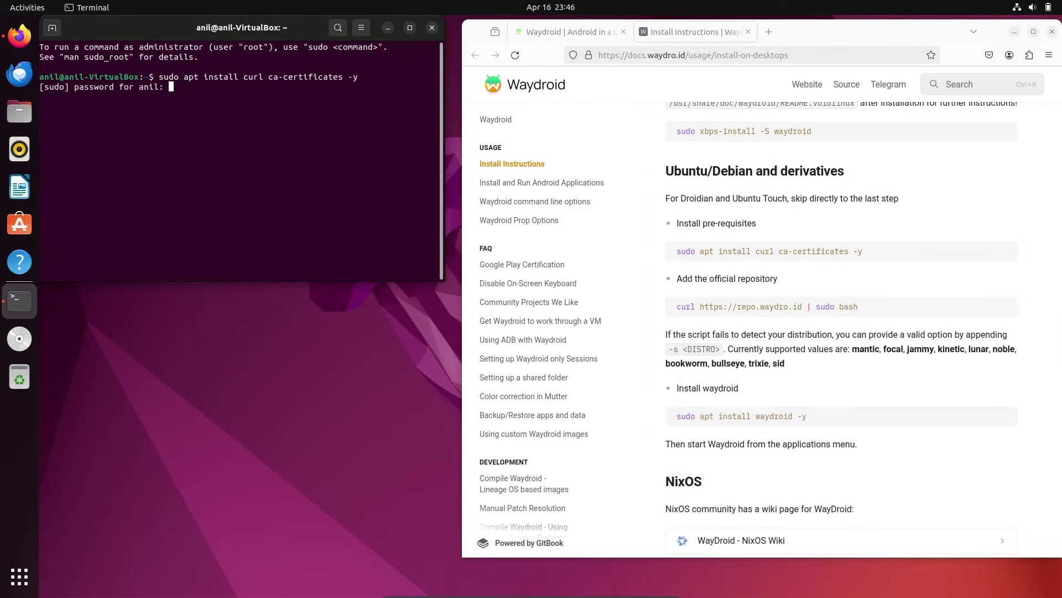
key("Return")
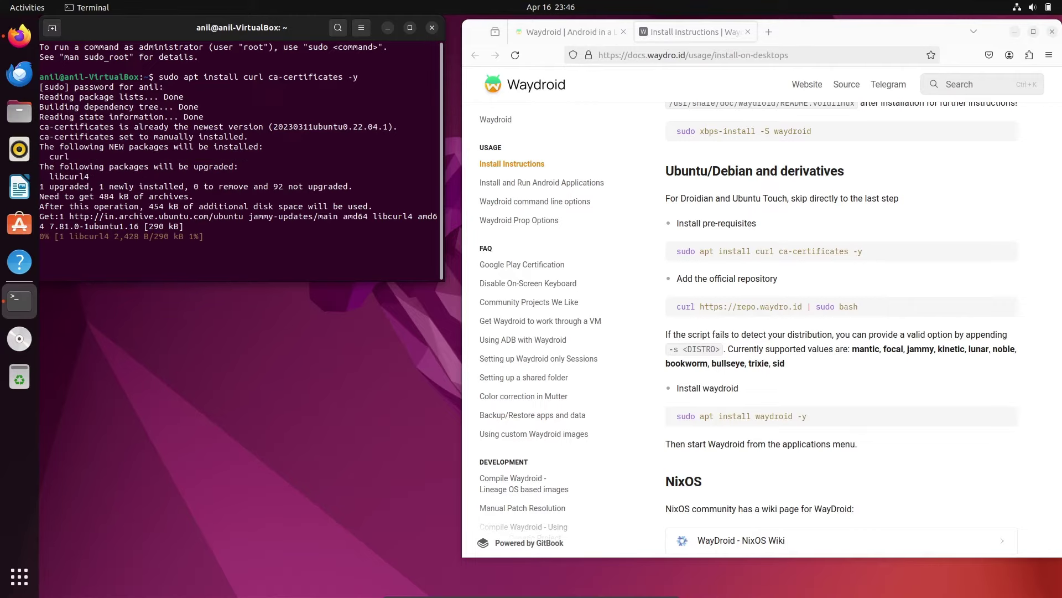
scroll(820, 330, "up", 1)
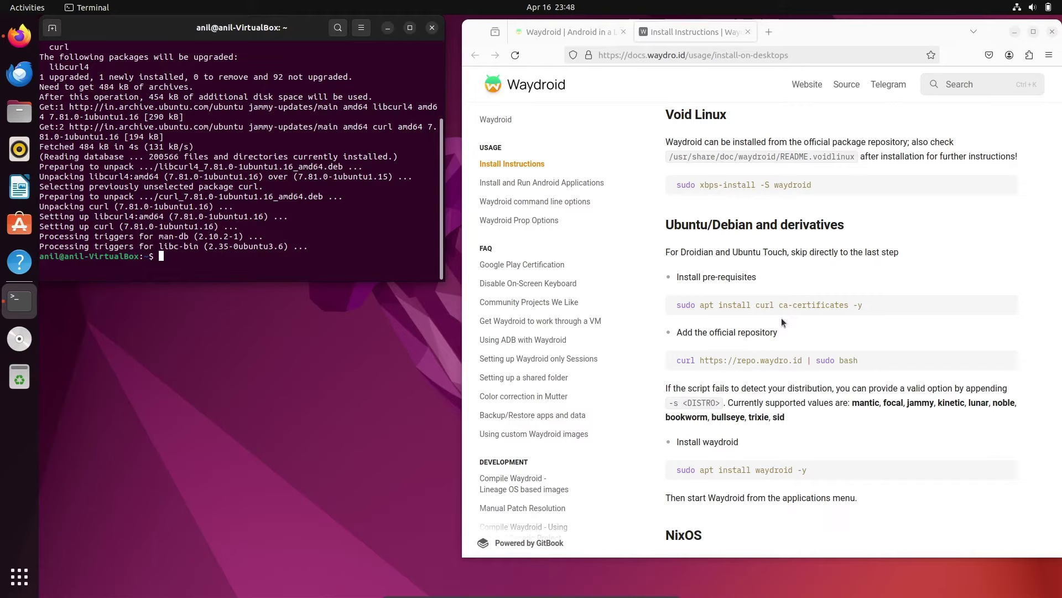
mouse_move(841, 306)
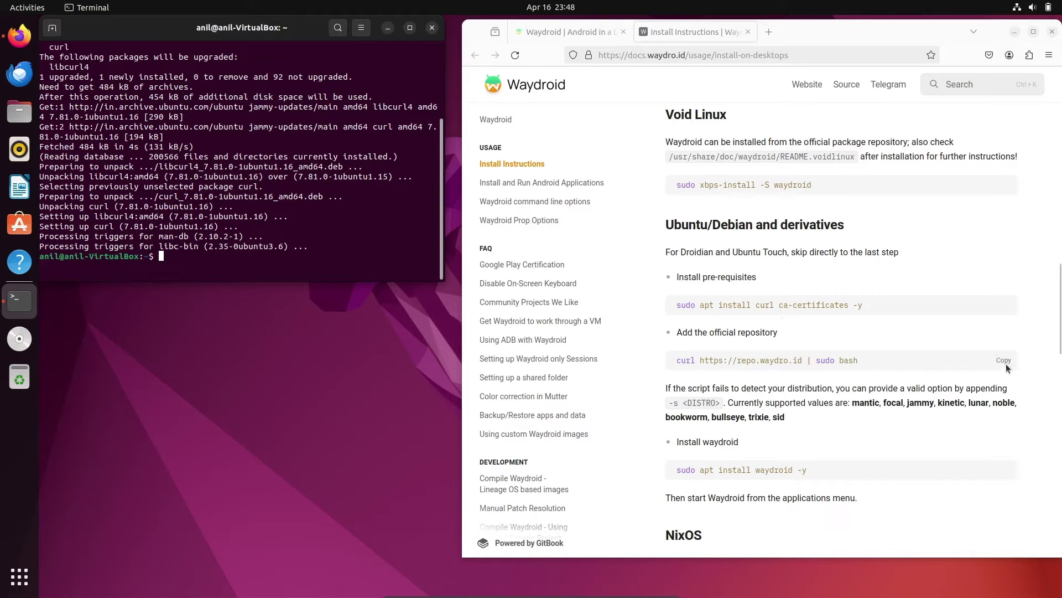
Run the Waydroid repository setup command in Terminal, then make the terminal taller.
left_click(1006, 361)
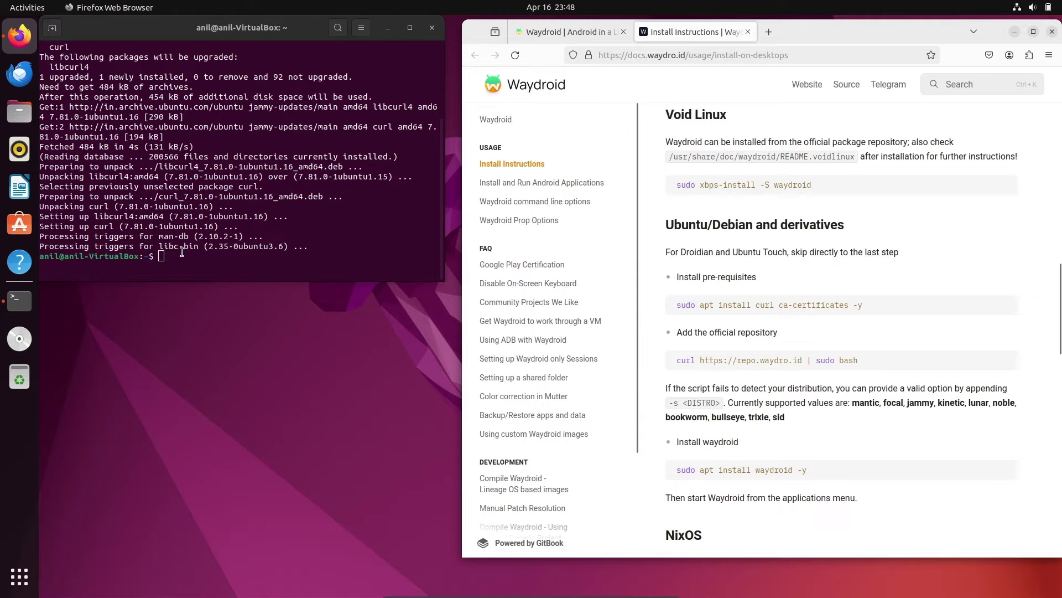
right_click(163, 258)
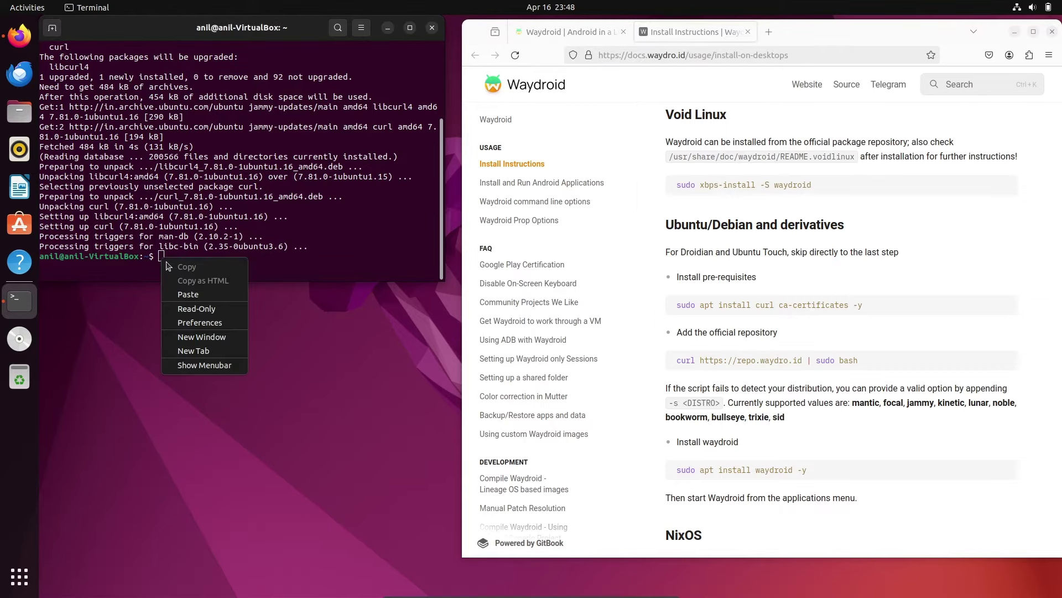
left_click(204, 296)
key("Return")
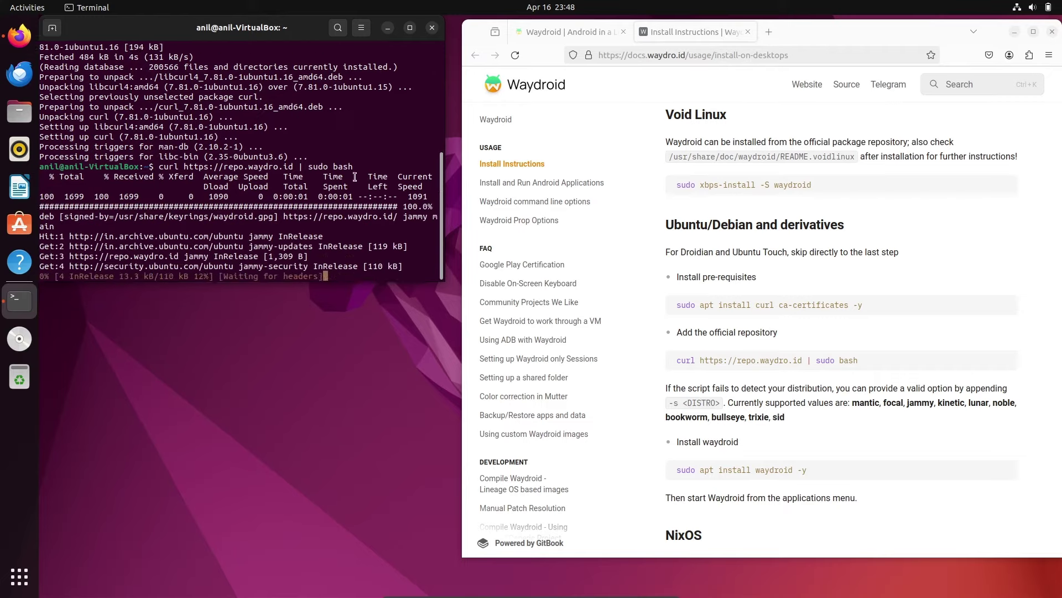
left_click_drag(301, 283, 301, 587)
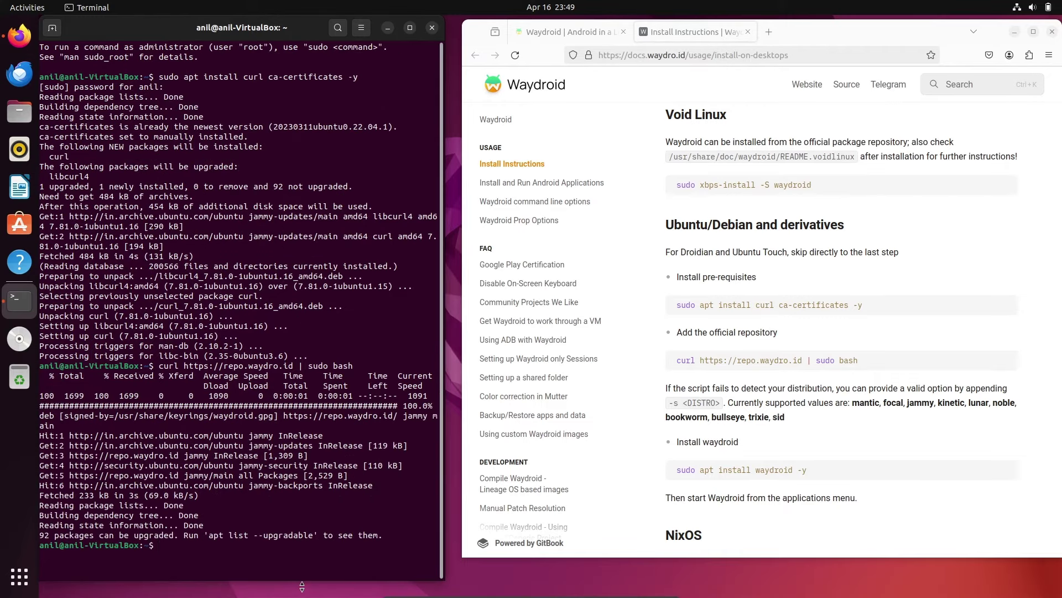
Copy the waydroid install command from the docs and run it, installing Waydroid 1.4.2.
left_click(1005, 471)
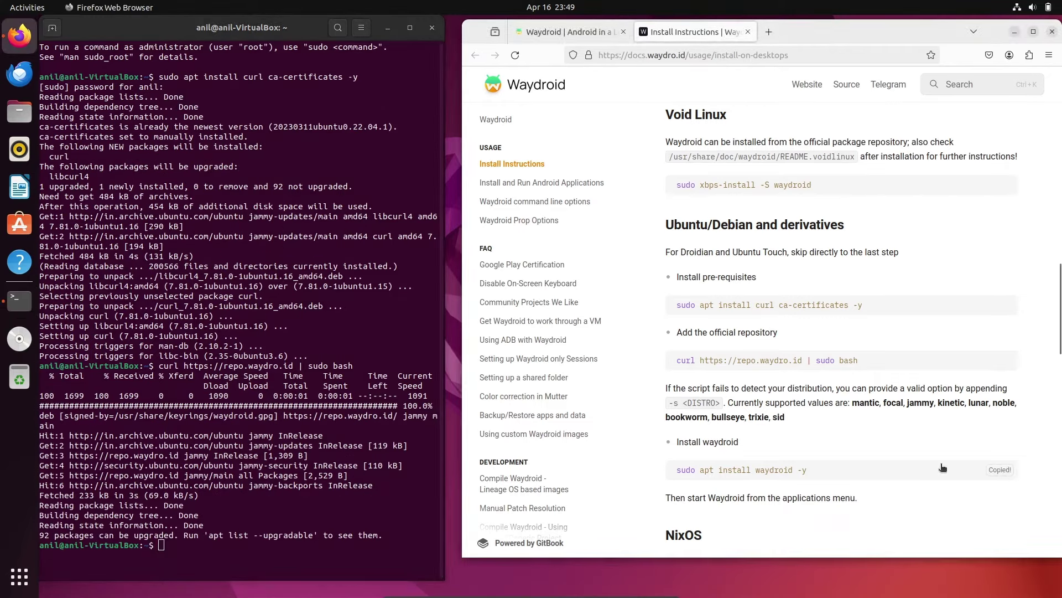
right_click(164, 546)
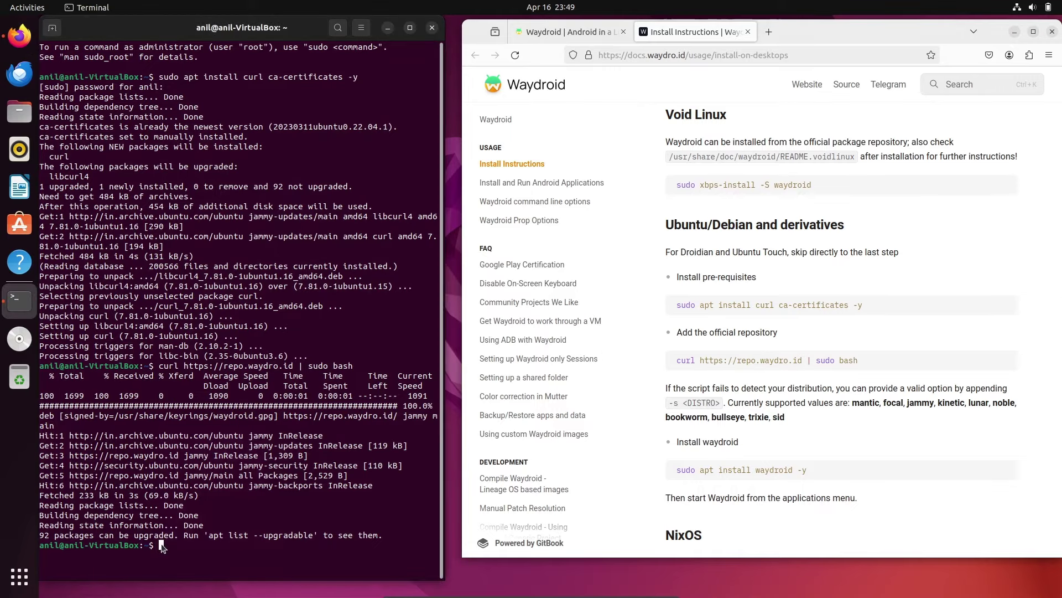
left_click(196, 464)
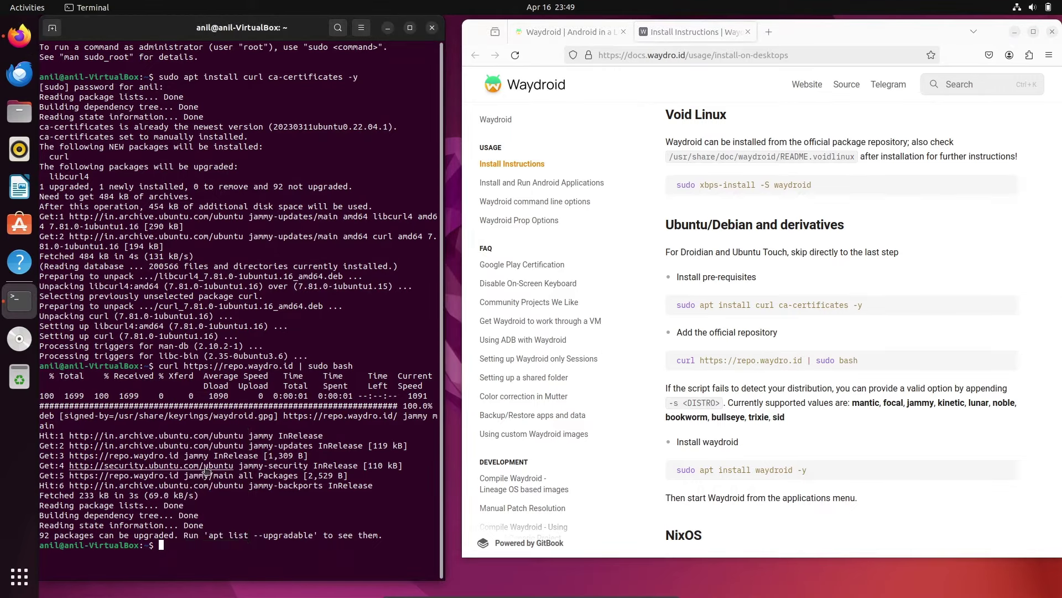
key("Return")
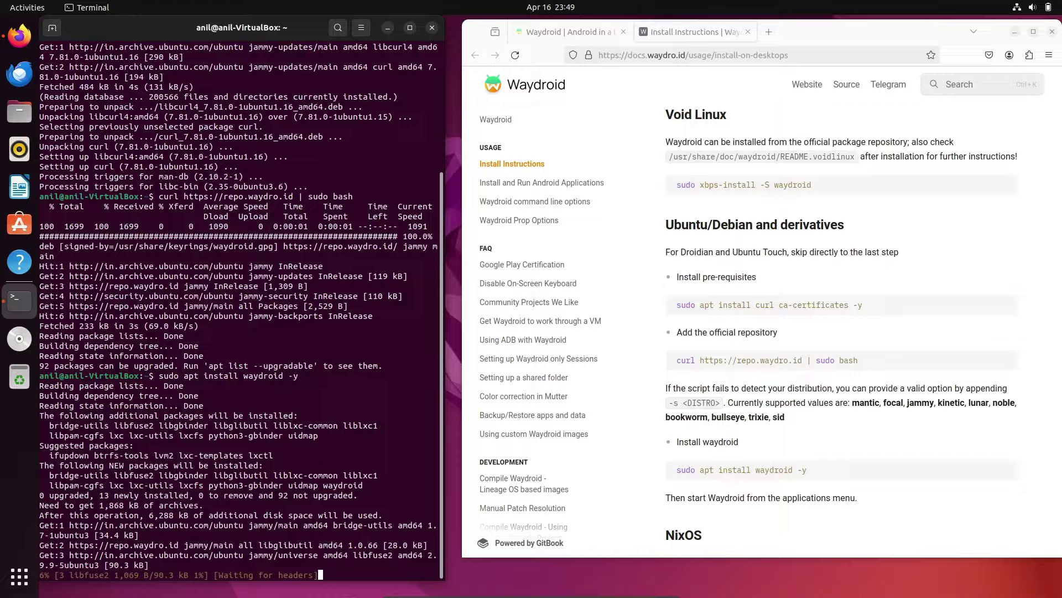
Copy 'sudo systemctl enable --now waydroid-container' from Quick Install Reference and run it.
left_click(569, 31)
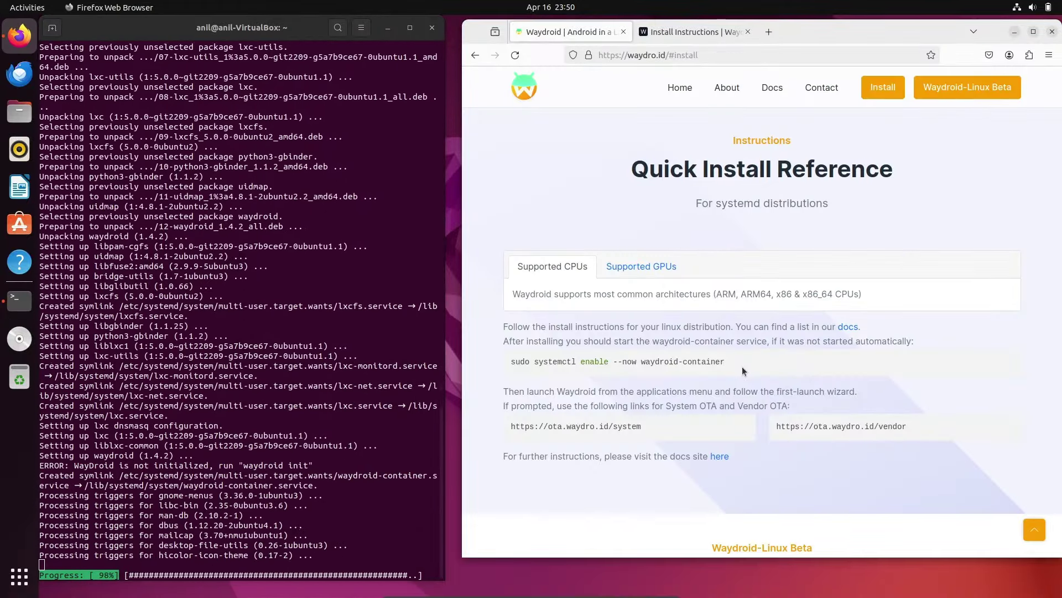
left_click(694, 32)
left_click(570, 33)
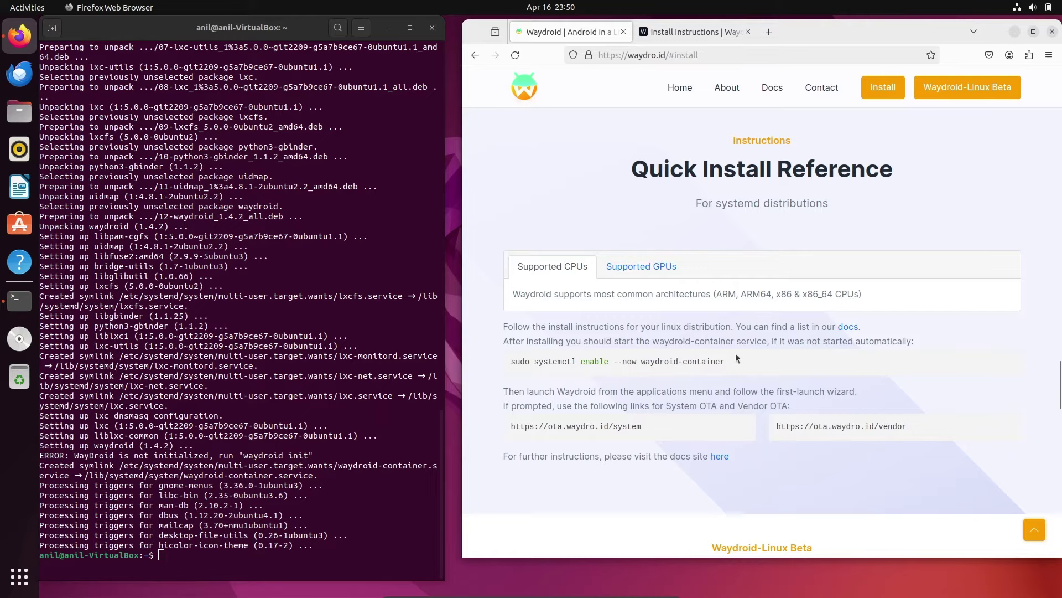
left_click_drag(729, 361, 510, 363)
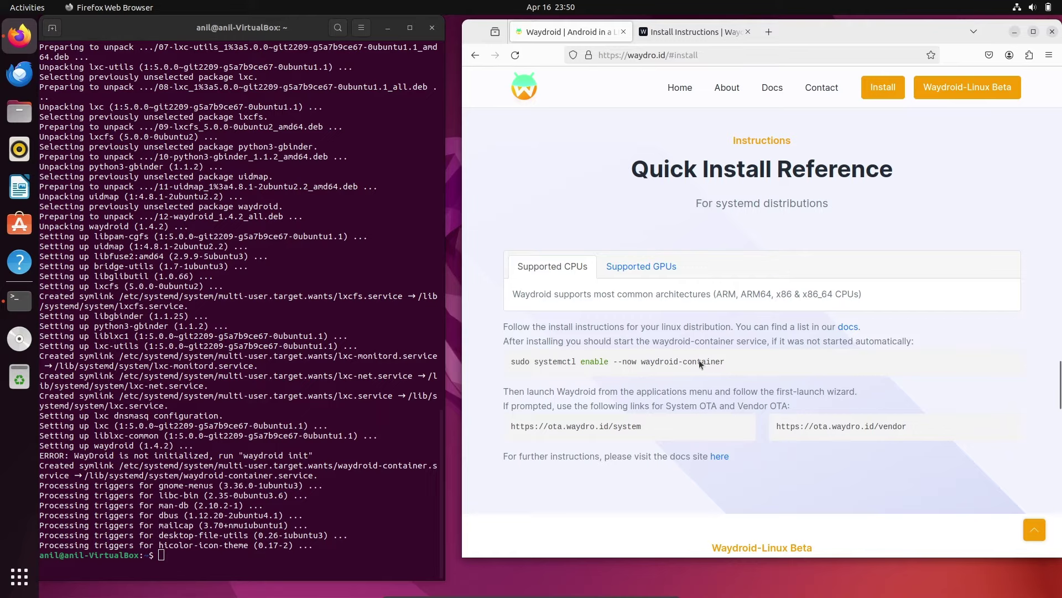
right_click(509, 362)
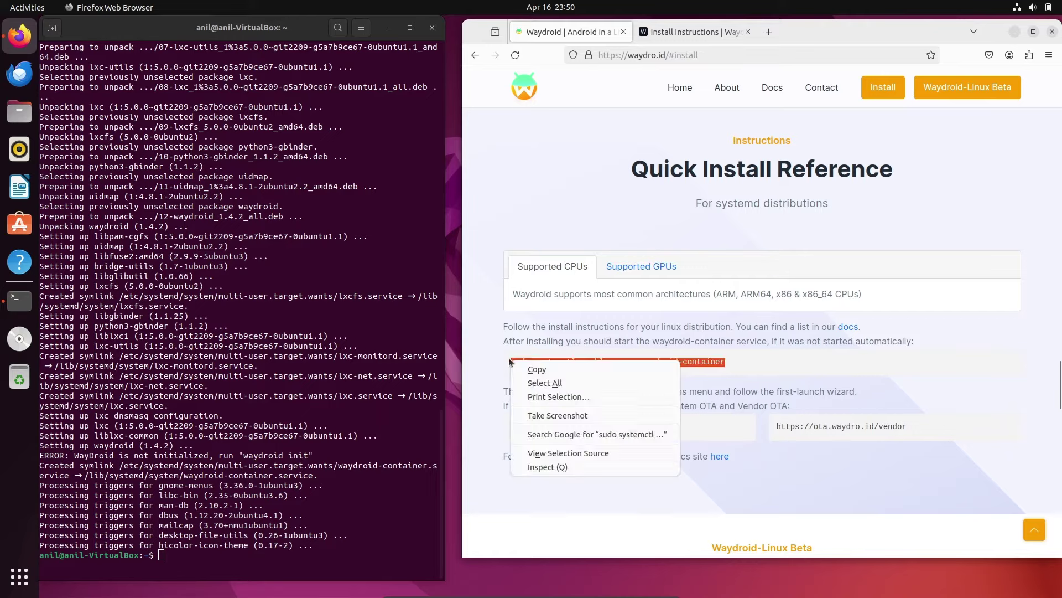
left_click(540, 372)
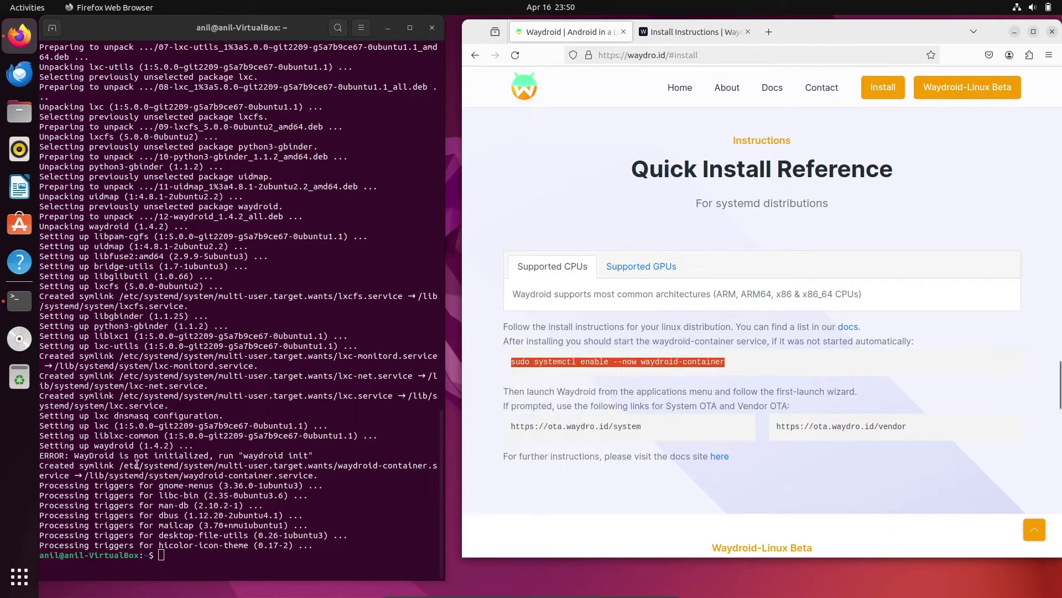
right_click(162, 555)
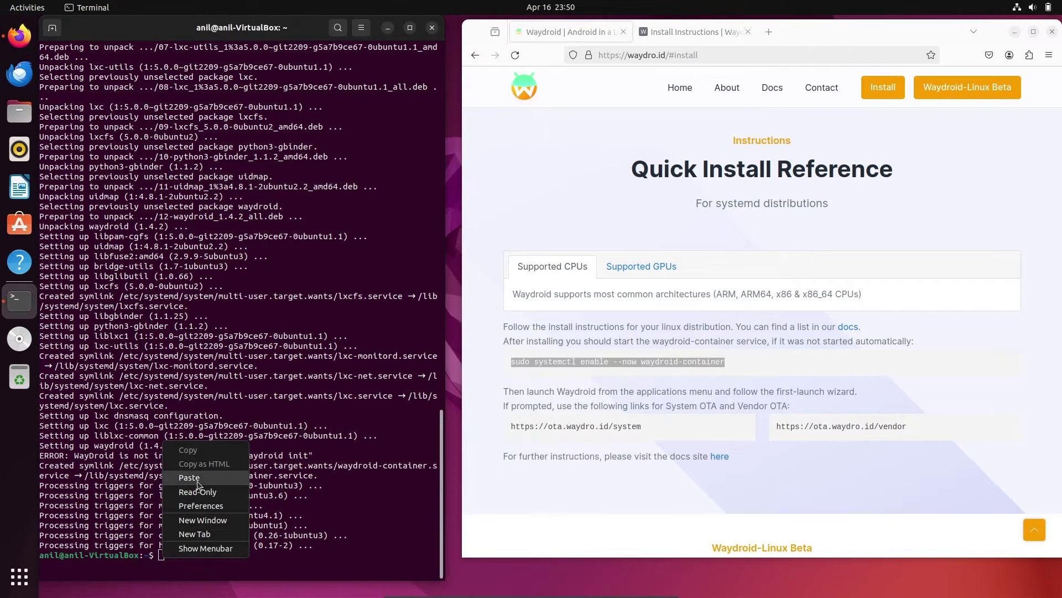
left_click(189, 477)
key("Return")
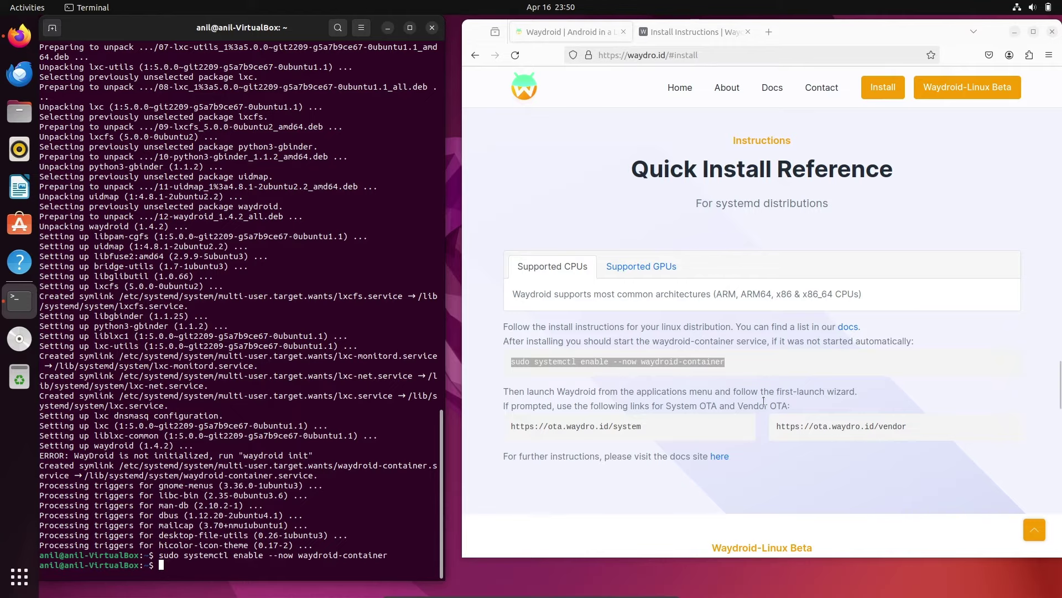
scroll(855, 444, "down", 10)
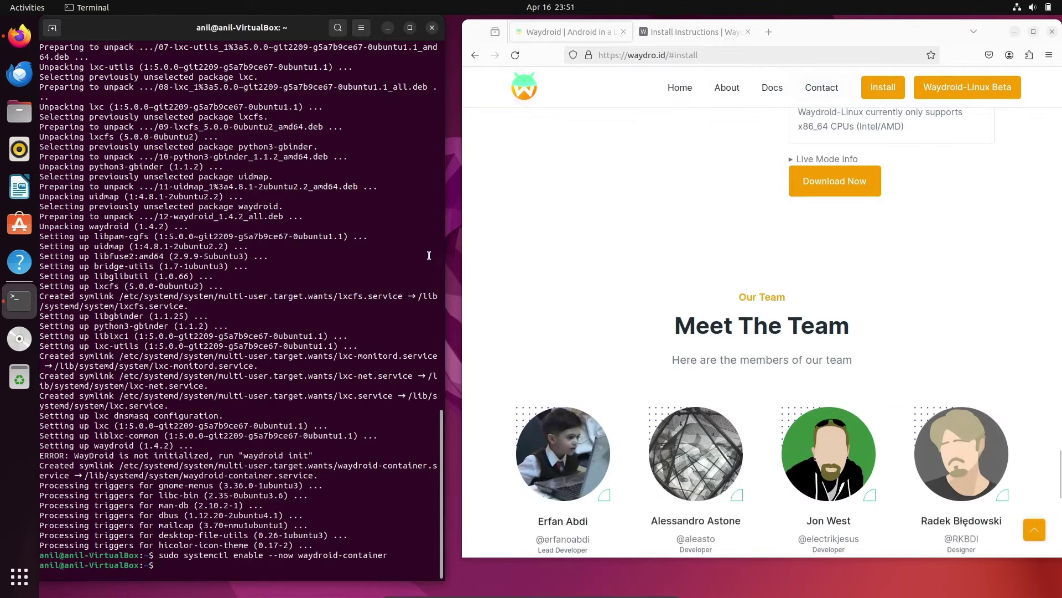
Minimize the terminal and launch Waydroid from an app search for 'wal'.
left_click(388, 28)
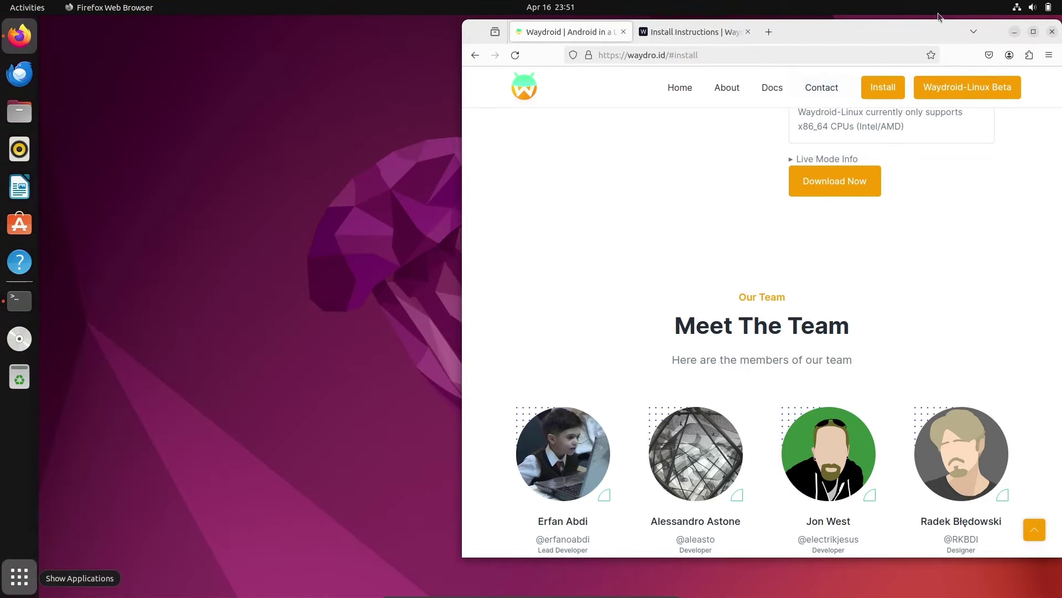
left_click(19, 576)
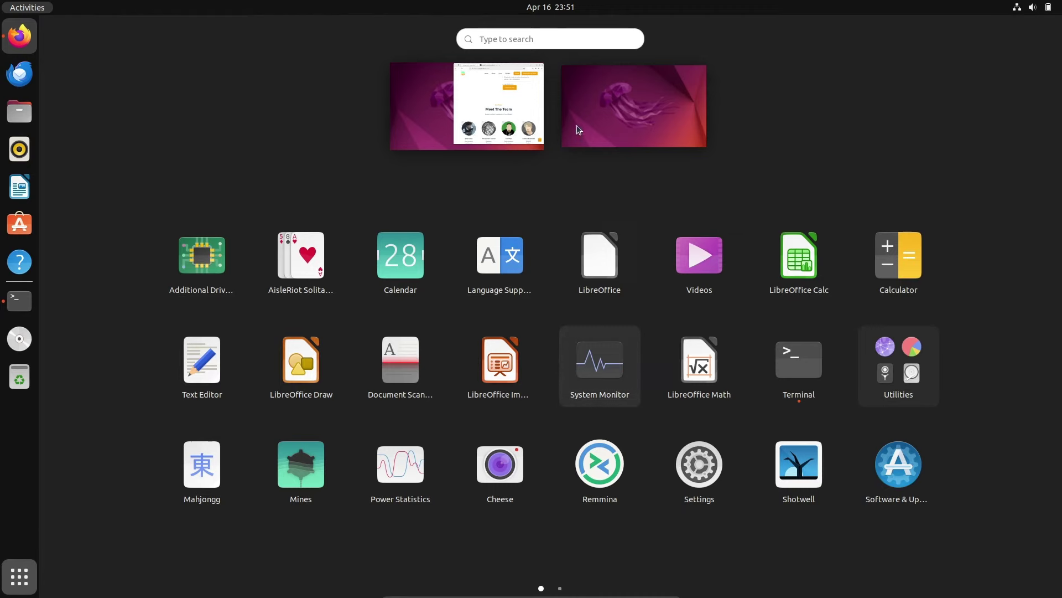
left_click(550, 39)
type("w")
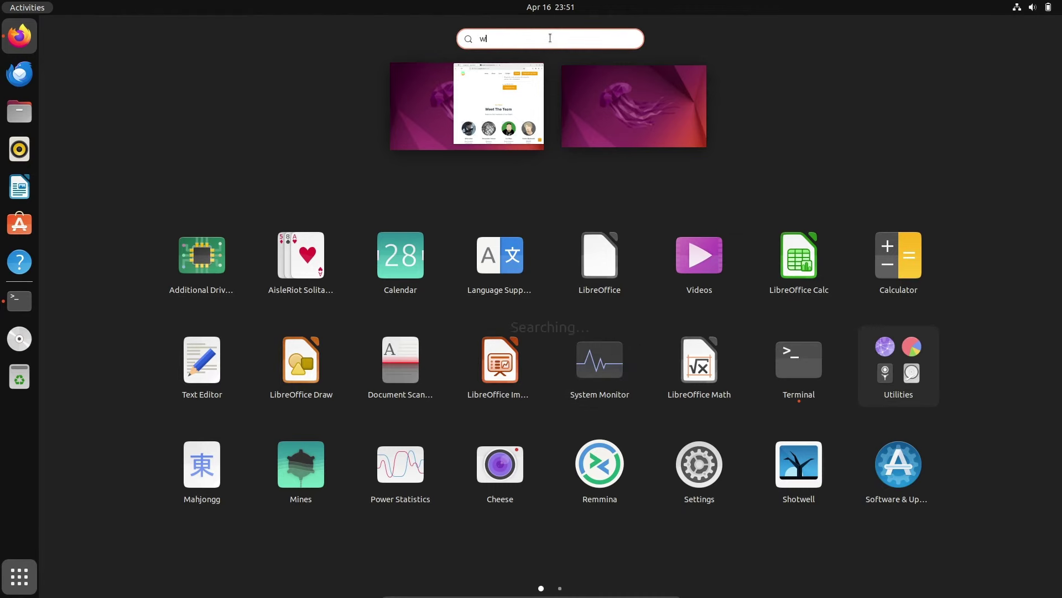
type("al")
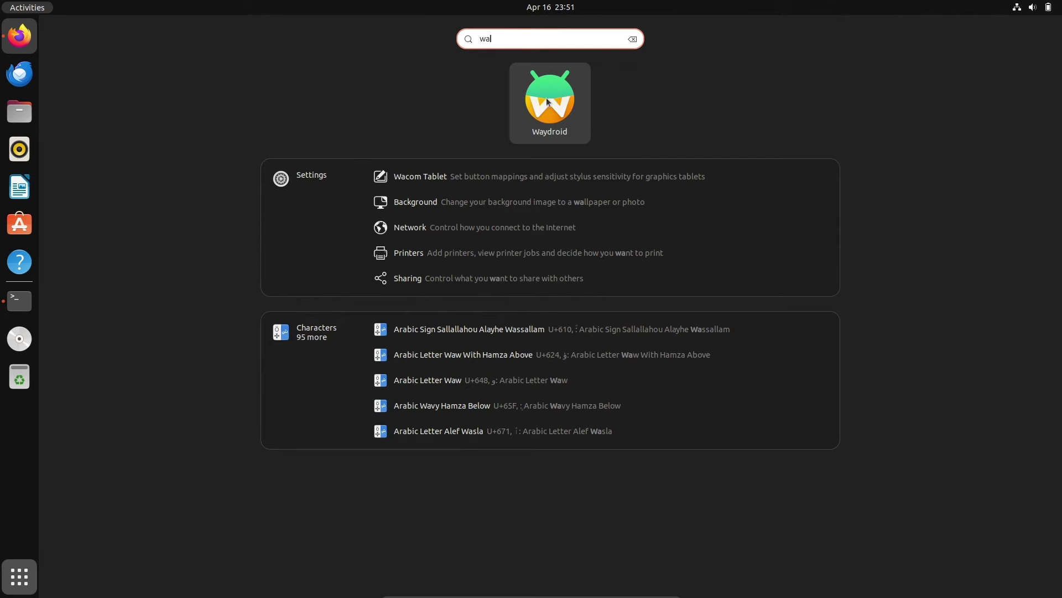
left_click(563, 120)
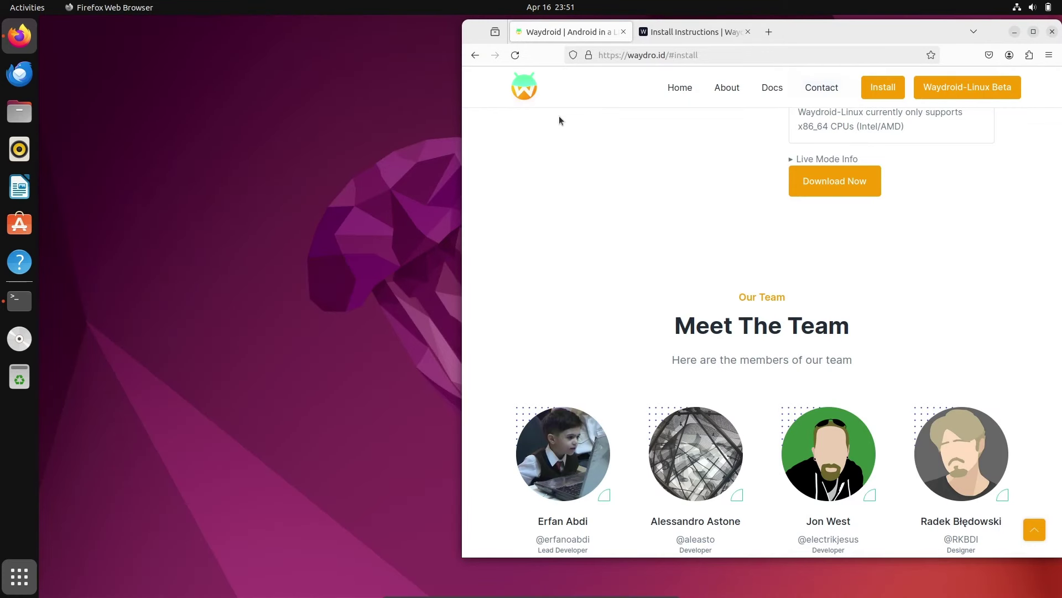
Maximize the Initialize Waydroid window, keep Android Type VANILLA, and start the download.
left_click(1015, 32)
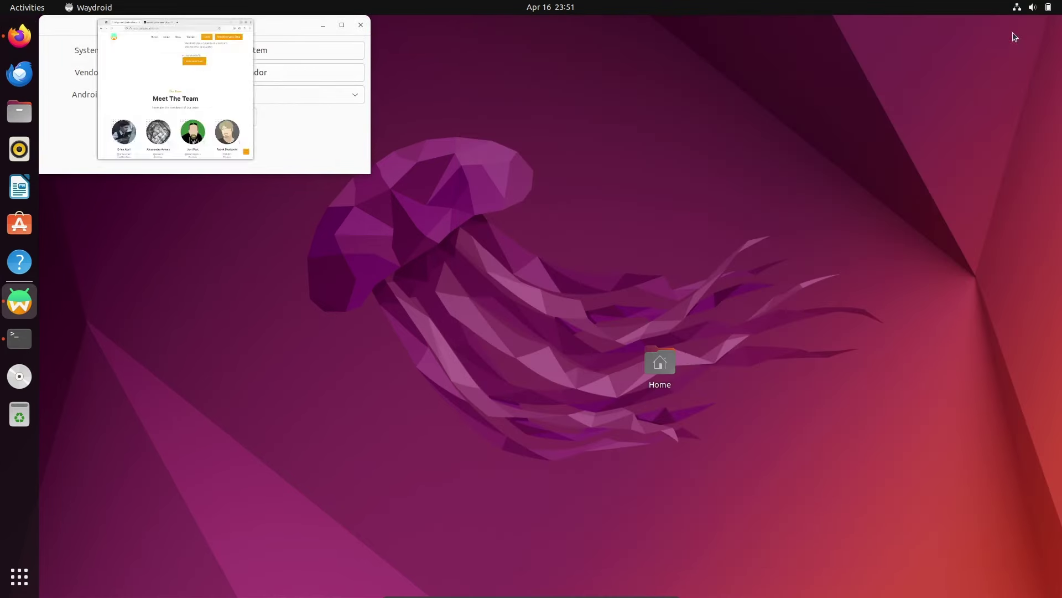
left_click(342, 26)
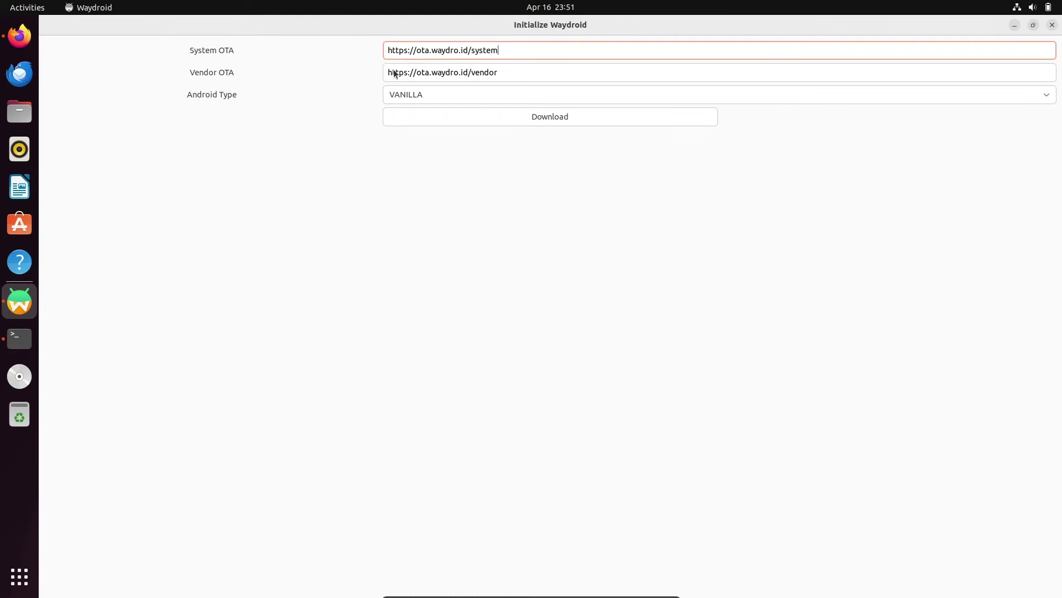
left_click(463, 99)
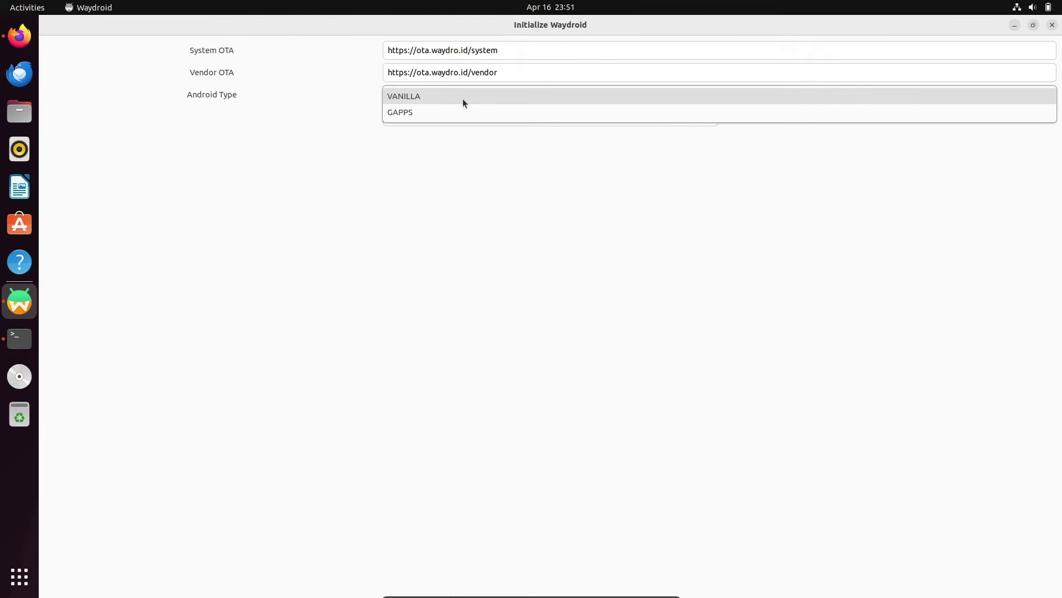
left_click(462, 99)
left_click(463, 99)
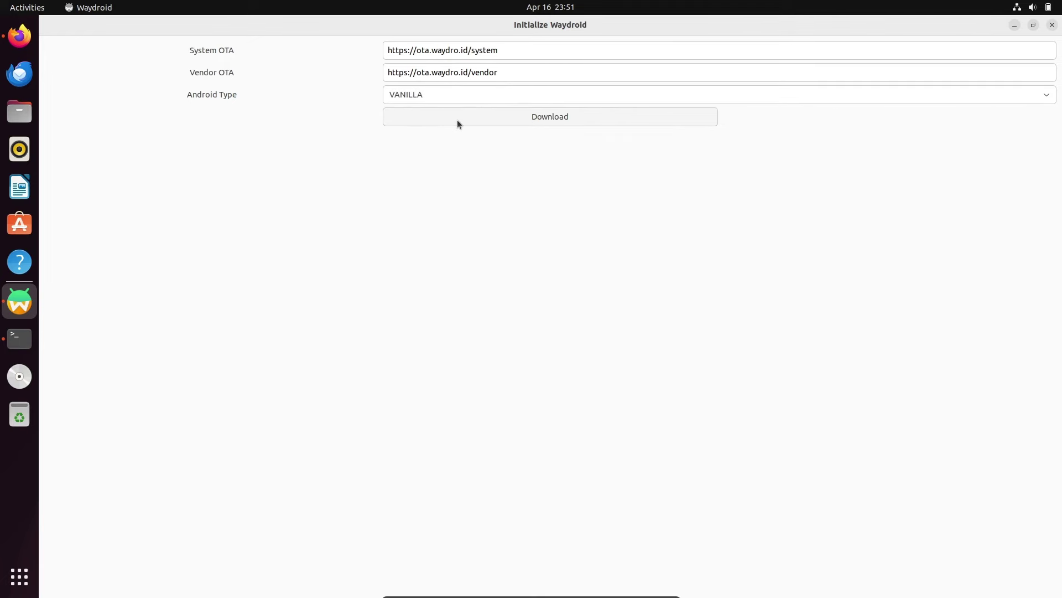
left_click(495, 97)
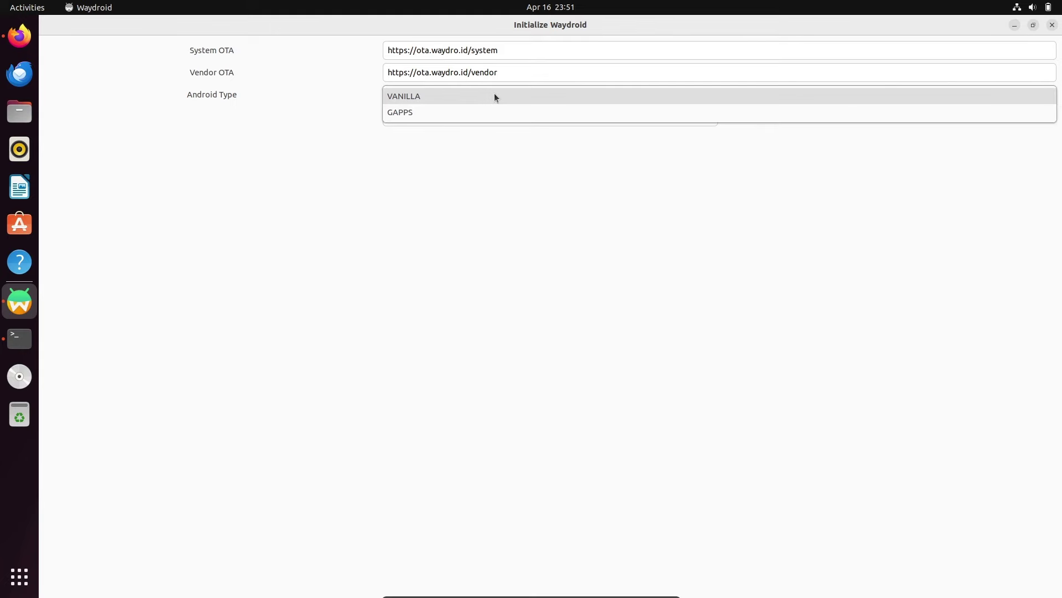
left_click(495, 97)
left_click(501, 124)
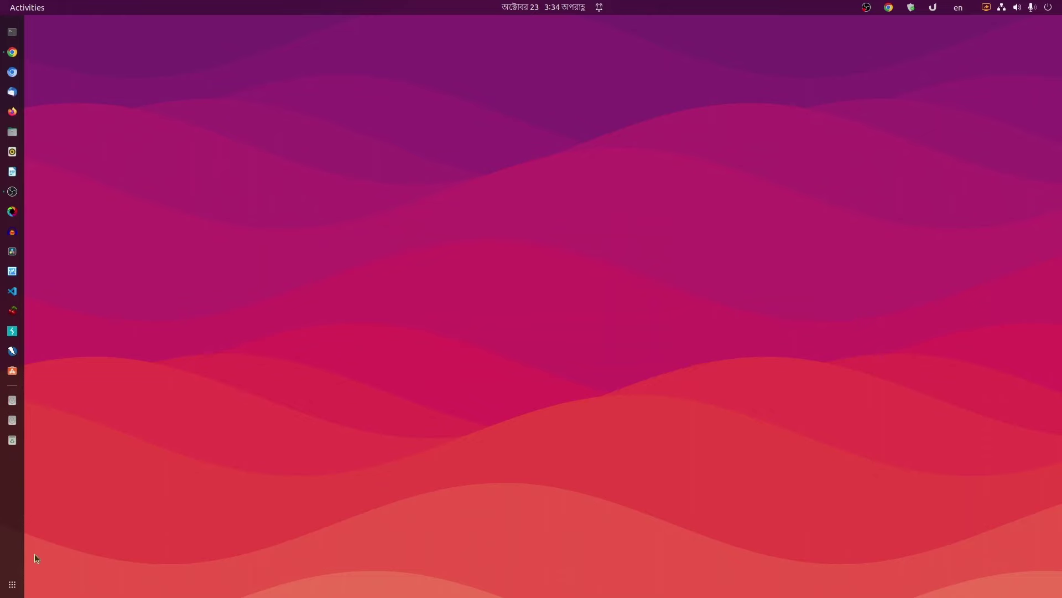
Launch Waydroid from Show Applications and get to the Android home screen.
left_click(12, 585)
type("wa")
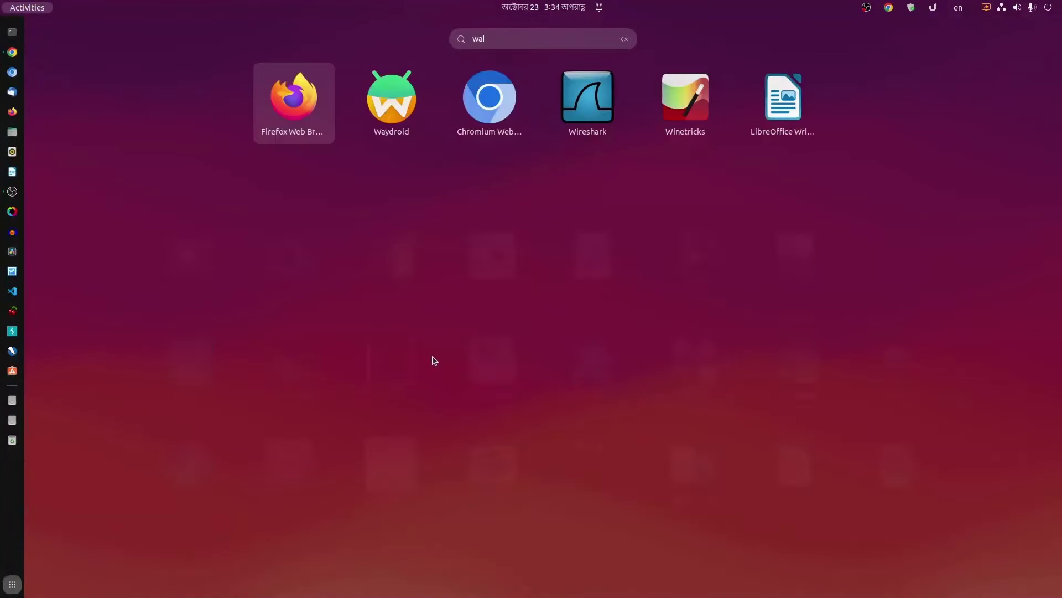
type("yl")
left_click(539, 91)
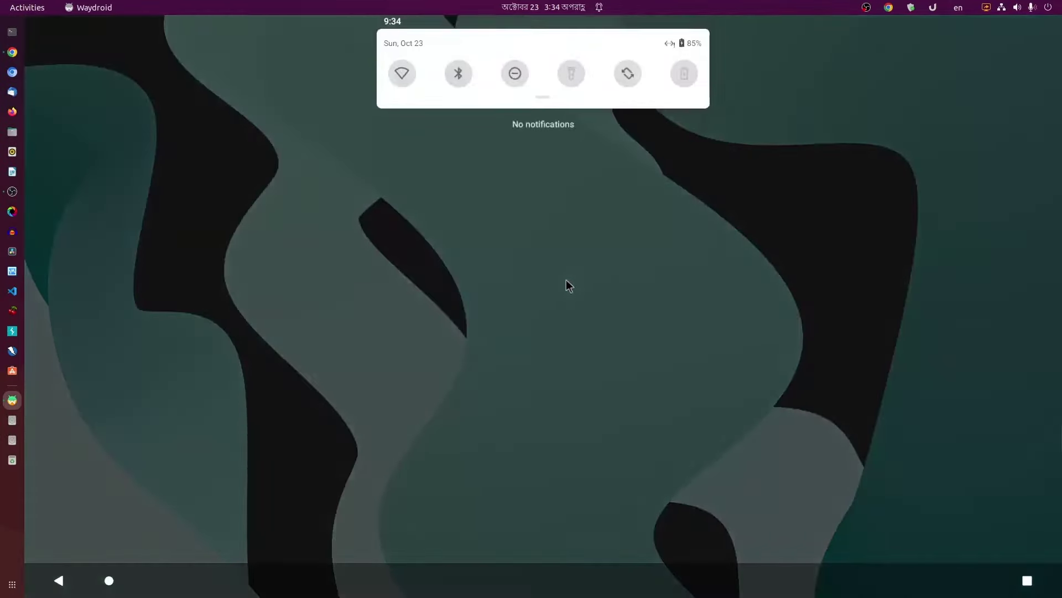
left_click(566, 286)
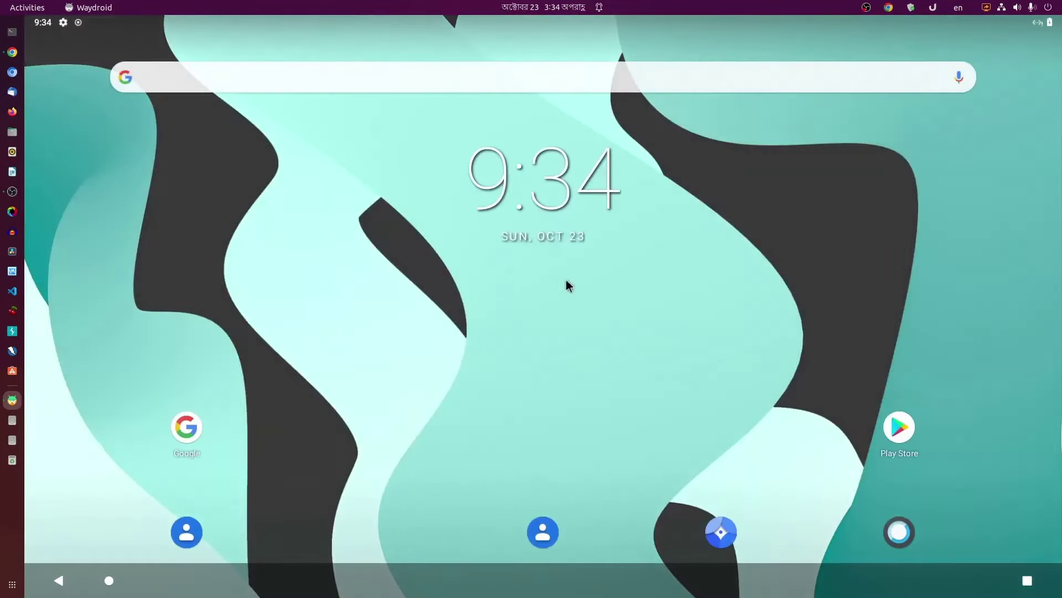
left_click(108, 581)
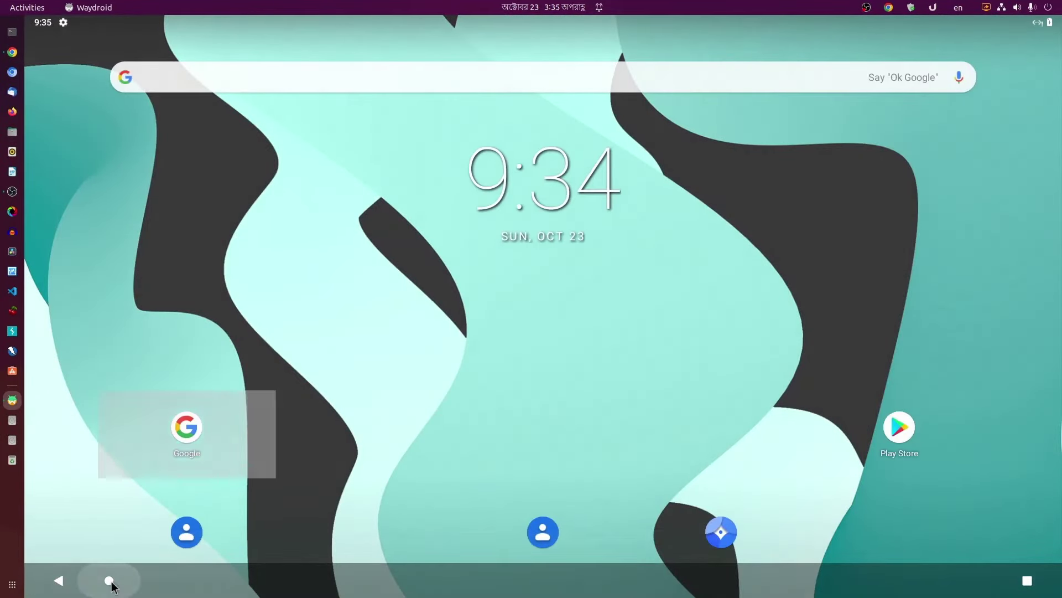
left_click(62, 584)
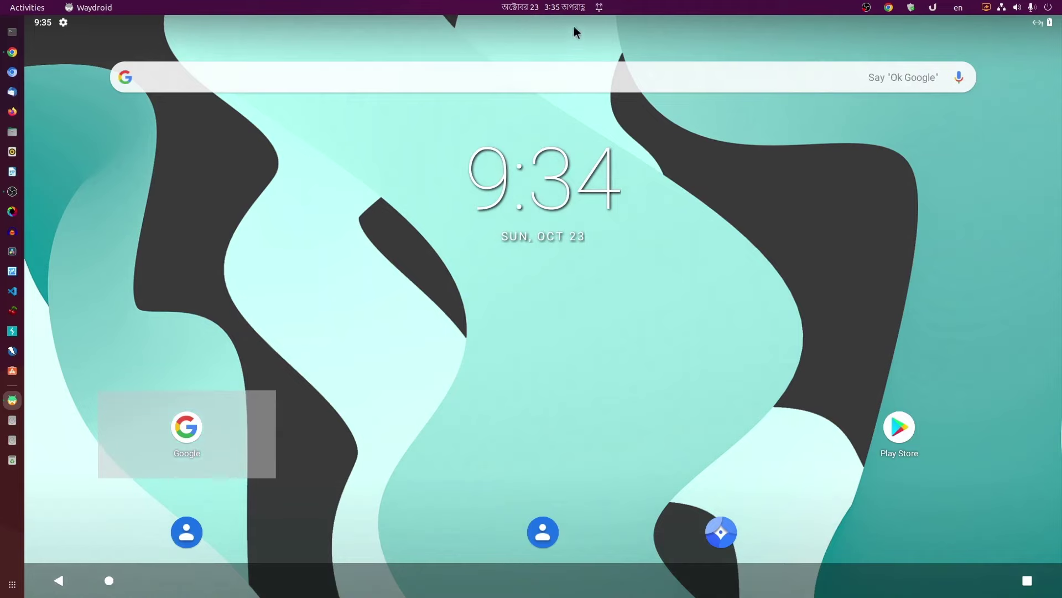
Open Android Settings from the gear in the expanded quick settings shade.
left_click_drag(574, 32, 534, 422)
left_click_drag(639, 95, 508, 459)
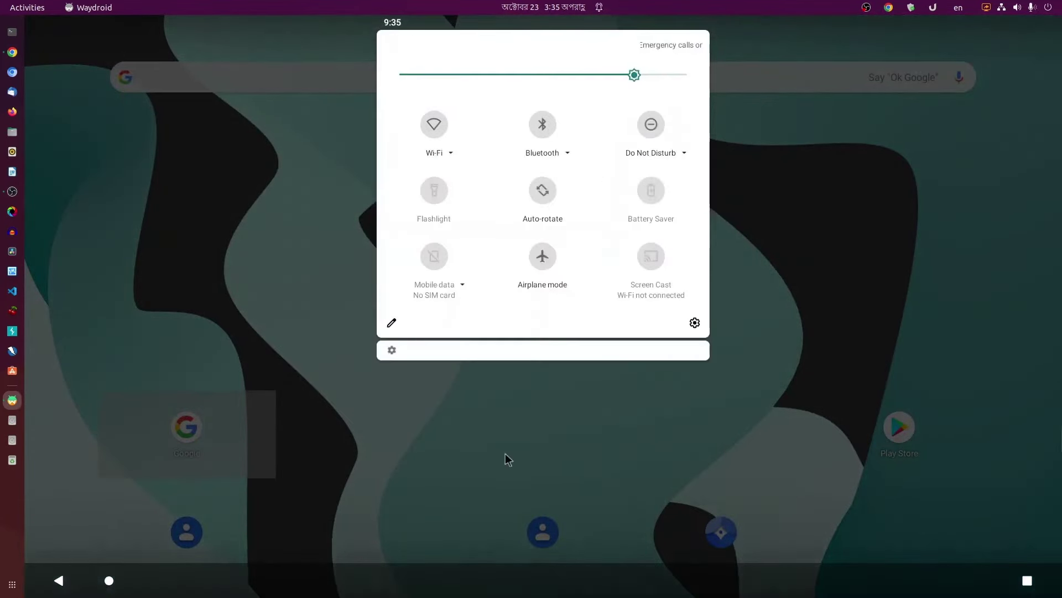
left_click(393, 350)
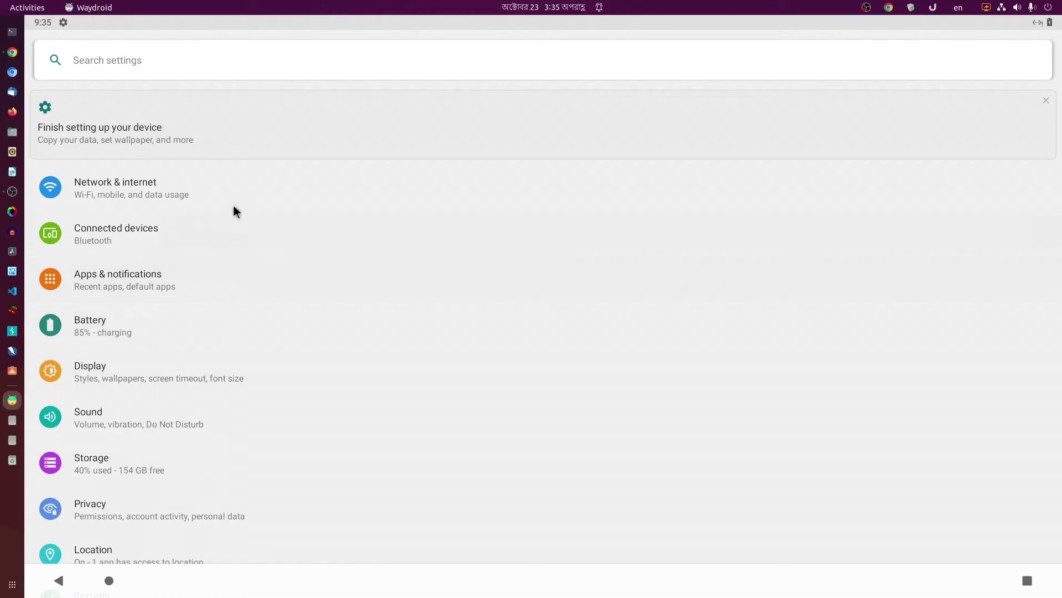